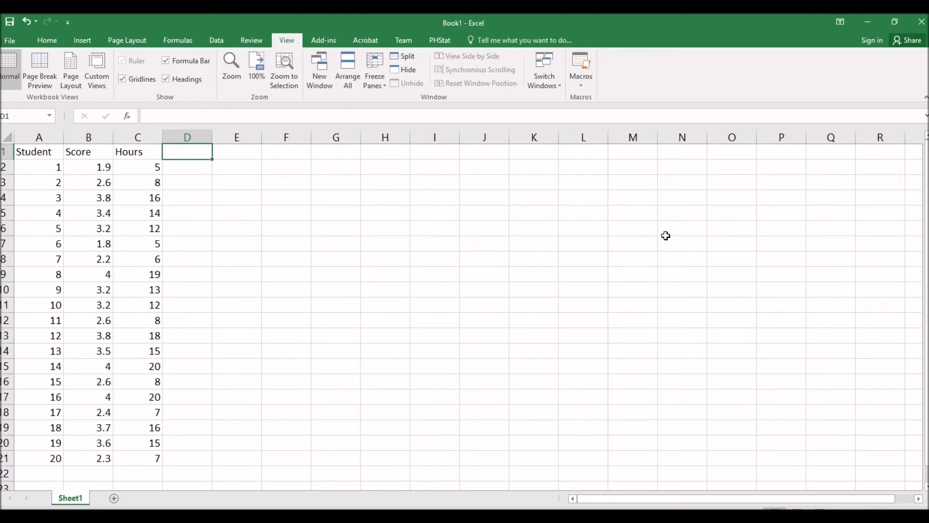
Step: Head column D 'SqrtHours' and enter =SQRT(C2) in D2
{"action": "type", "text": "S"}
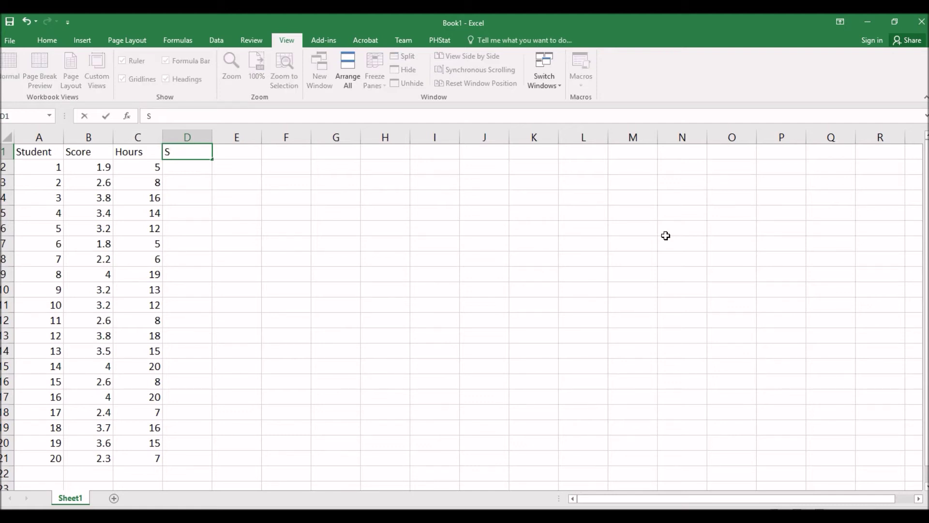
{"action": "type", "text": "qrtHours"}
{"action": "key", "text": "Return"}
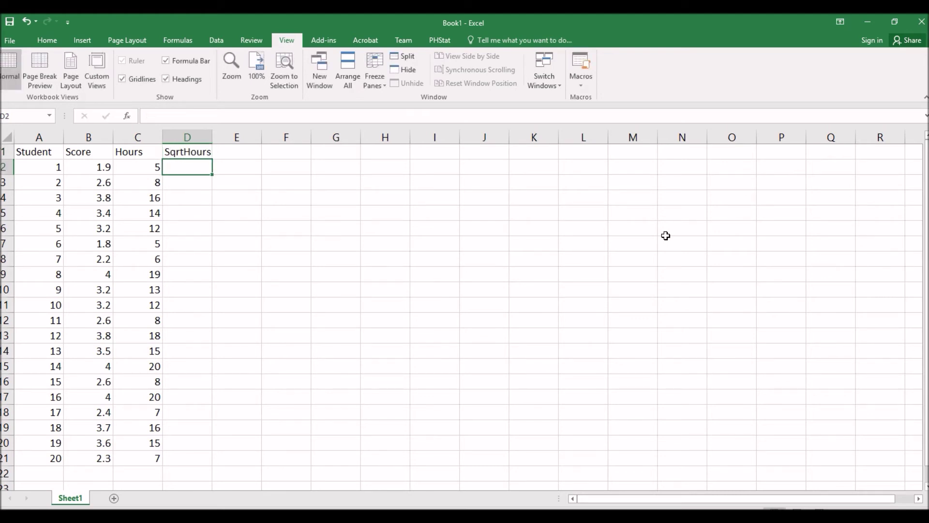
{"action": "type", "text": "=sqrt"}
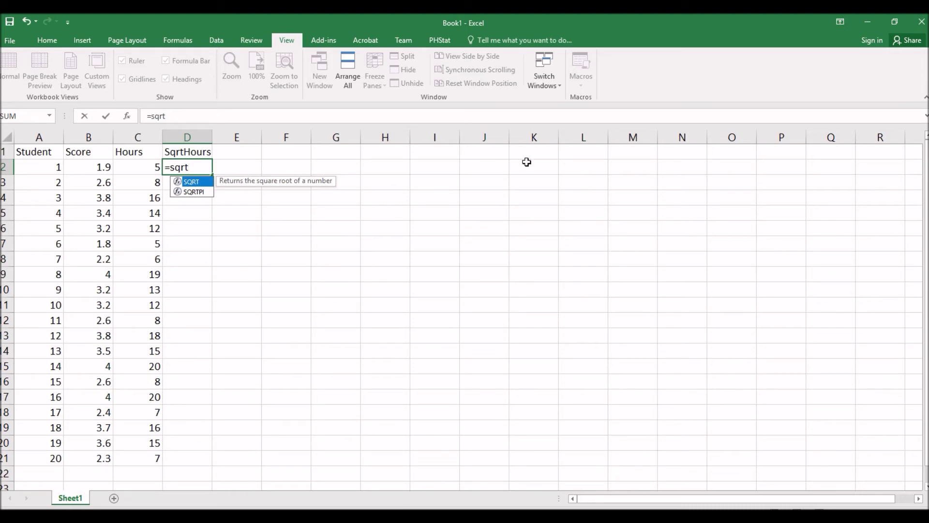
{"action": "type", "text": "("}
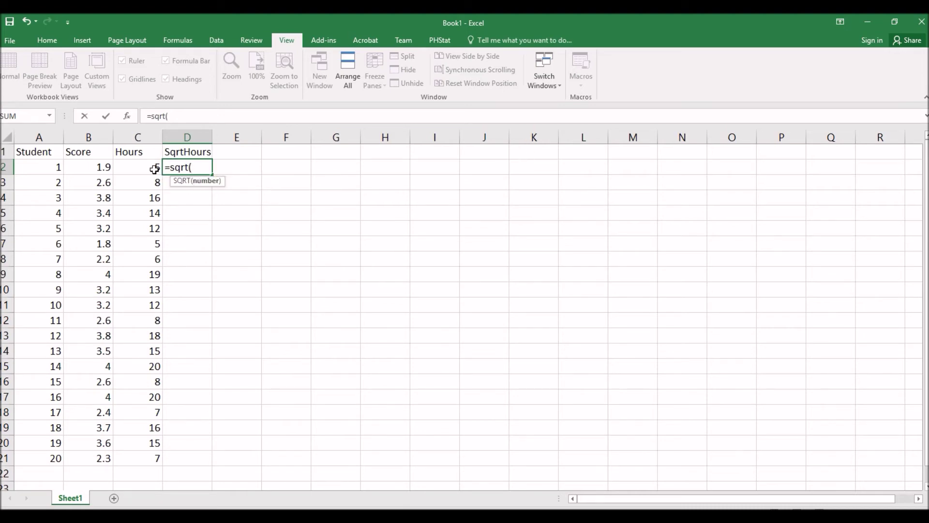
{"action": "left_click", "coordinate": [133, 168]}
{"action": "type", "text": ")"}
{"action": "key", "text": "Return"}
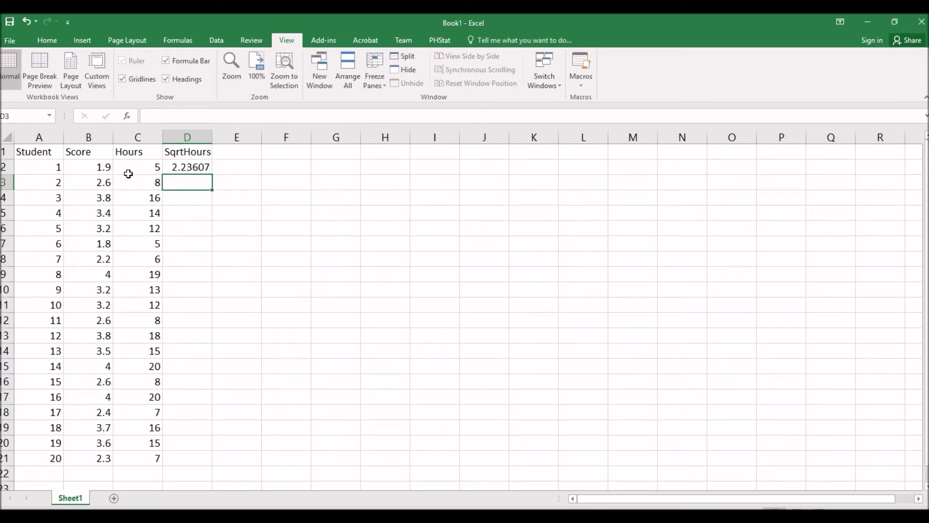
Step: Fill the square-root formula down column D through row 21
{"action": "left_click", "coordinate": [184, 167]}
{"action": "double_click", "coordinate": [212, 175]}
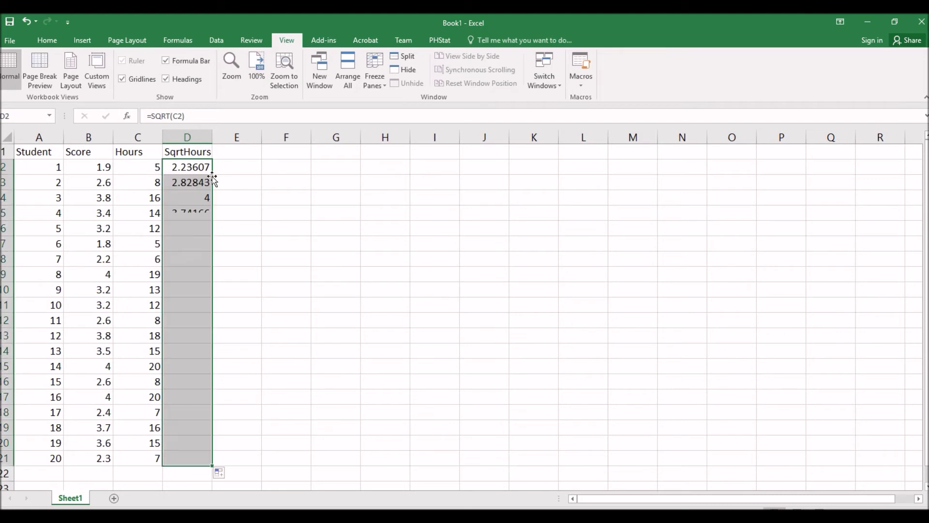
{"action": "left_click", "coordinate": [246, 243]}
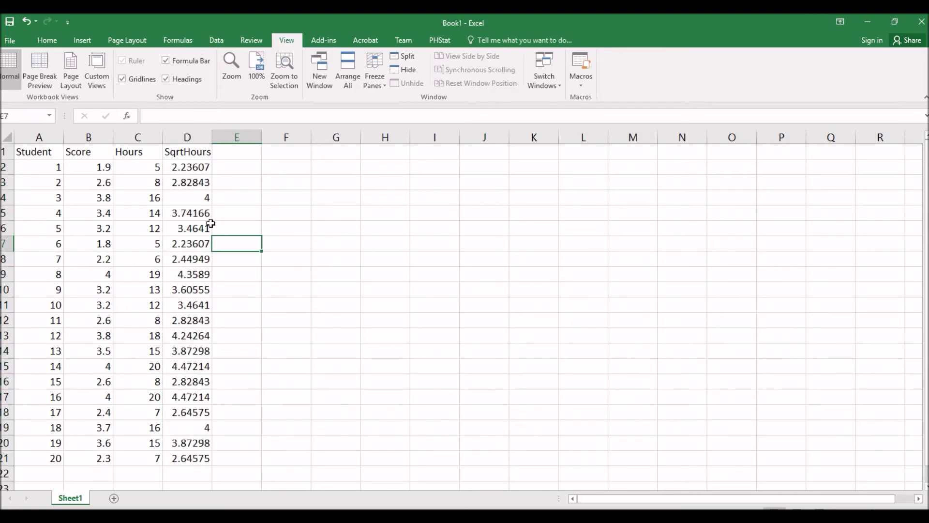
{"action": "key", "text": "Up"}
{"action": "key", "text": "Up"}
{"action": "key", "text": "Up"}
{"action": "key", "text": "Up"}
{"action": "key", "text": "Up"}
{"action": "key", "text": "Up"}
{"action": "key", "text": "Left"}
{"action": "key", "text": "Left"}
{"action": "key", "text": "Left"}
{"action": "key", "text": "Left"}
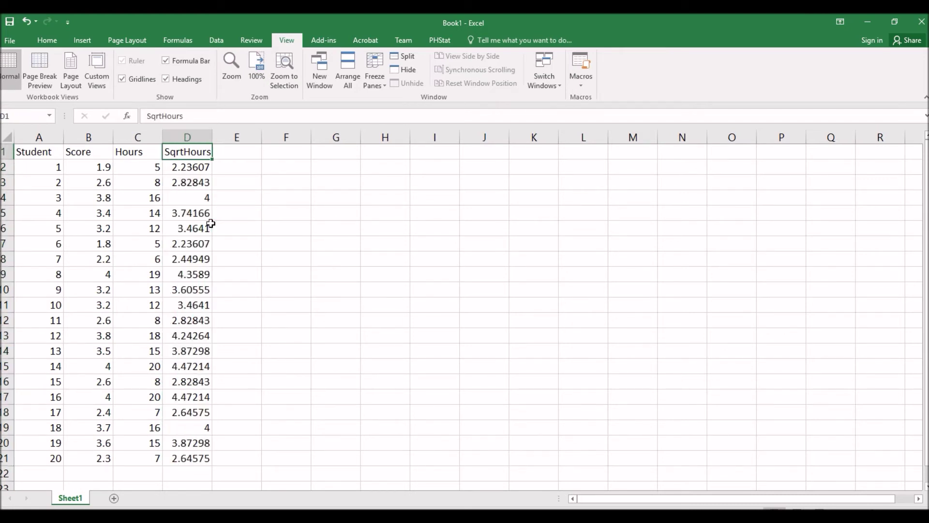
{"action": "left_click", "coordinate": [218, 44]}
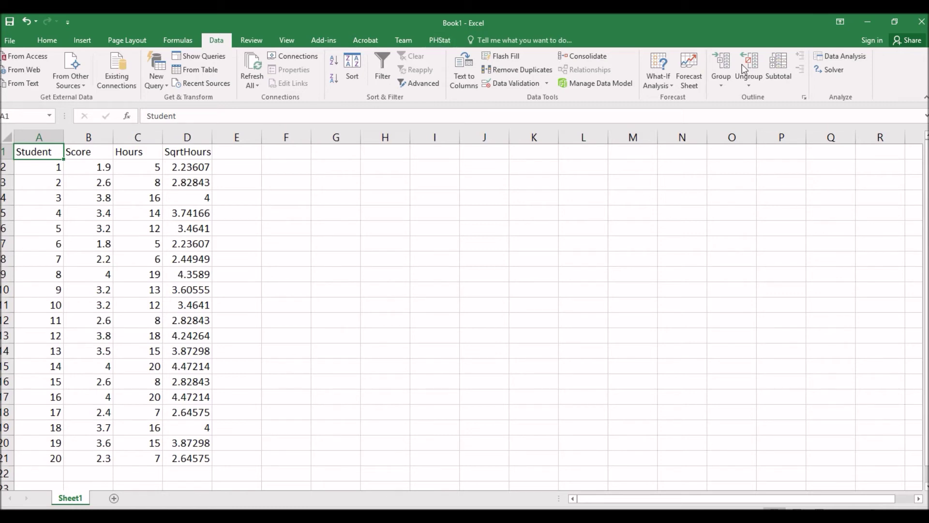
Step: Choose Regression from the Data Analysis tool list to open its dialog
{"action": "left_click", "coordinate": [840, 56]}
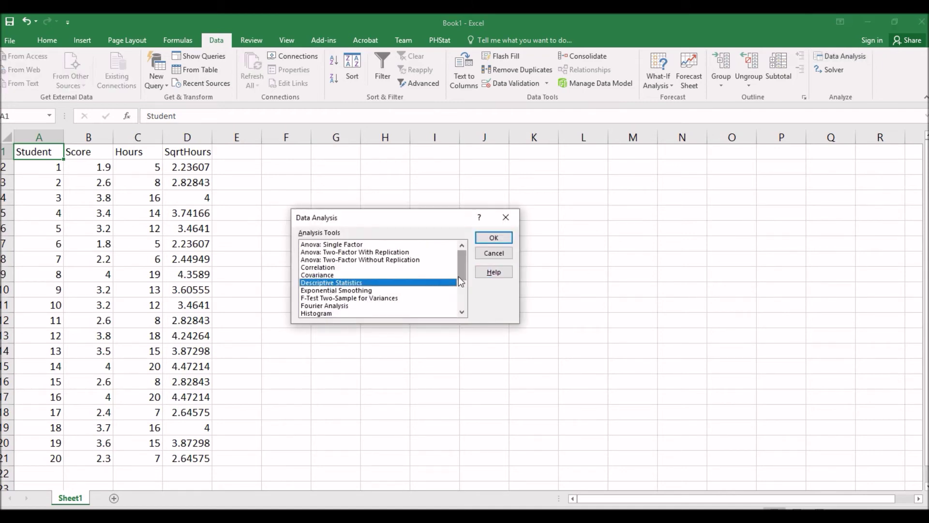
{"action": "scroll", "coordinate": [460, 280], "scroll_direction": "down", "scroll_amount": 2}
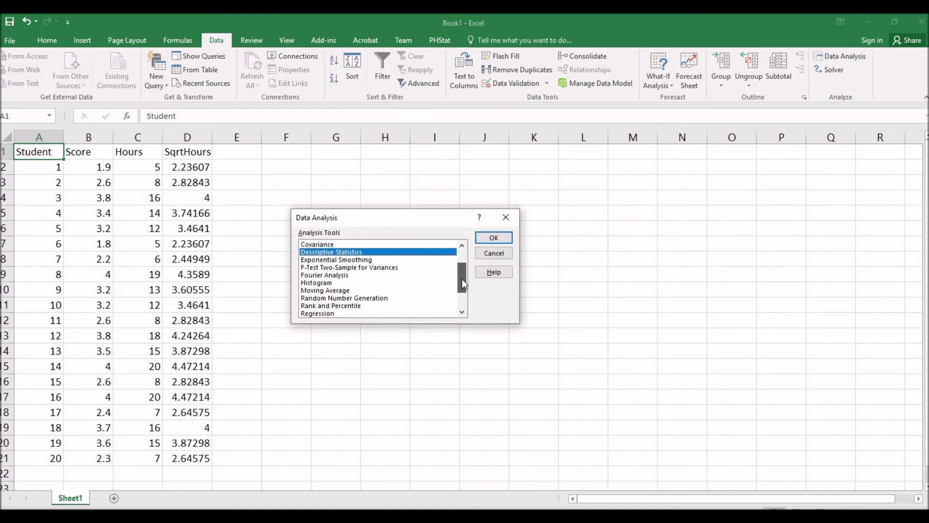
{"action": "scroll", "coordinate": [462, 283], "scroll_direction": "down", "scroll_amount": 1}
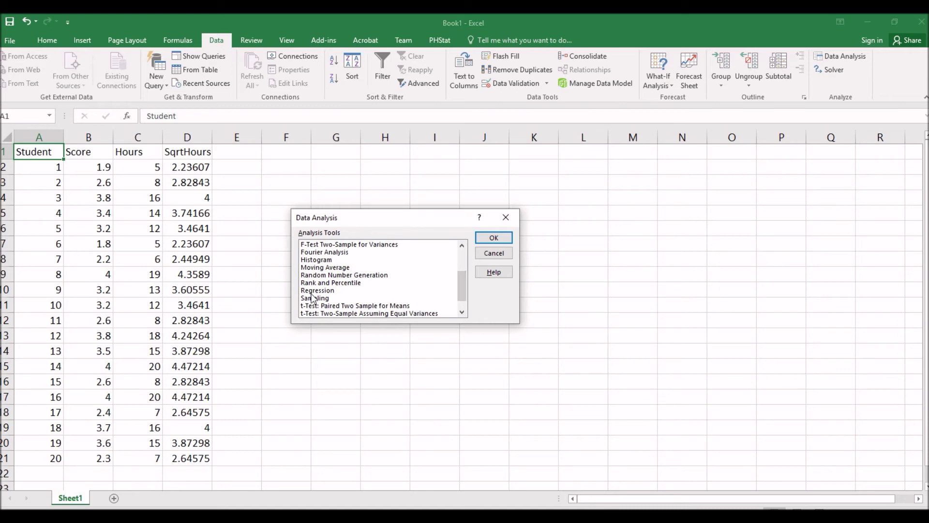
{"action": "left_click", "coordinate": [315, 290]}
{"action": "left_click", "coordinate": [493, 237]}
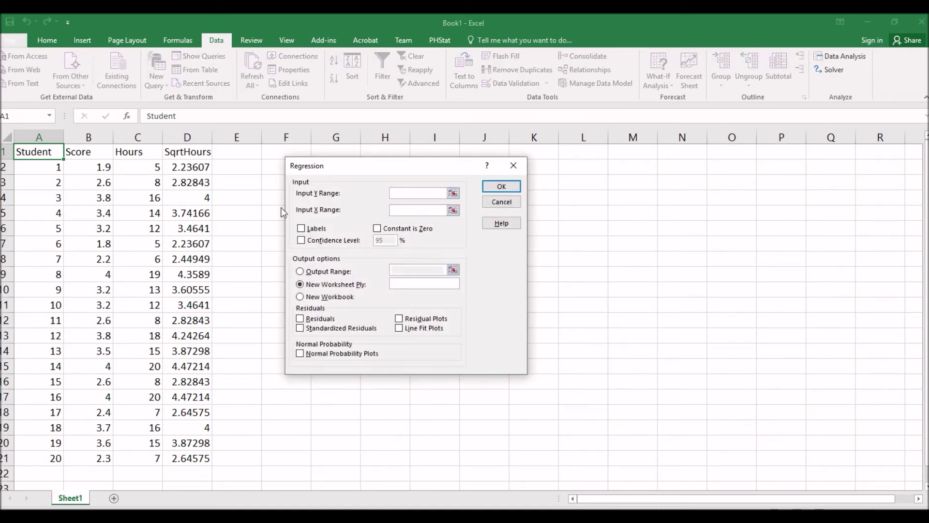
Step: Run the regression with Y range B1:B21, X range D1:D21, labels, residuals and residual plots
{"action": "left_click_drag", "start_coordinate": [99, 153], "coordinate": [80, 457]}
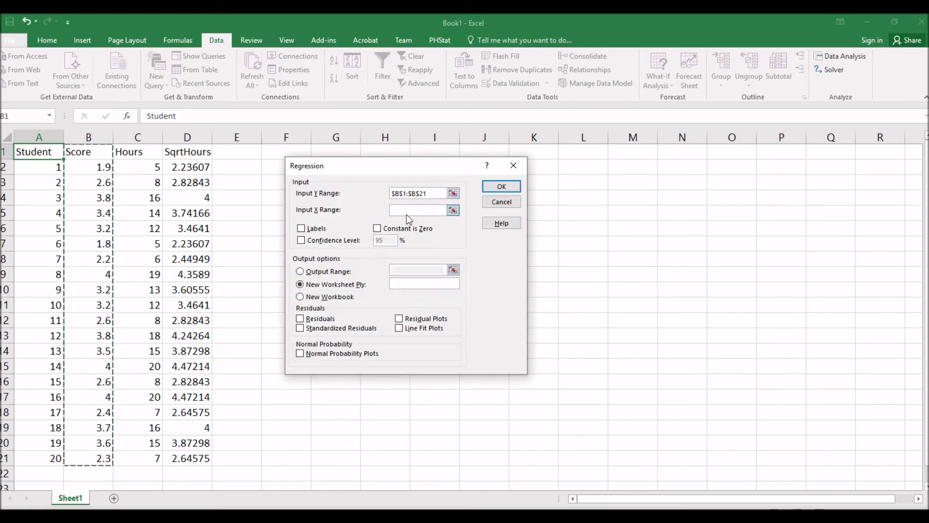
{"action": "left_click", "coordinate": [407, 210]}
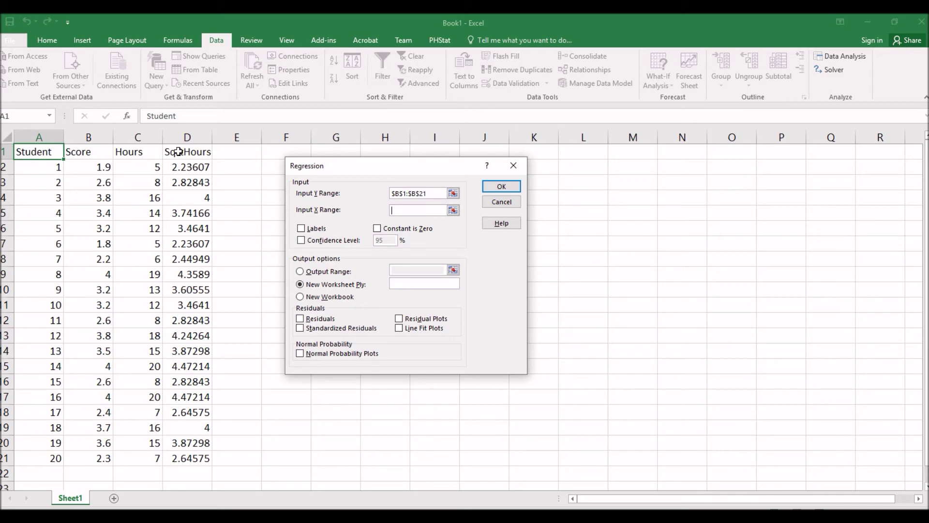
{"action": "left_click_drag", "start_coordinate": [178, 151], "coordinate": [179, 457]}
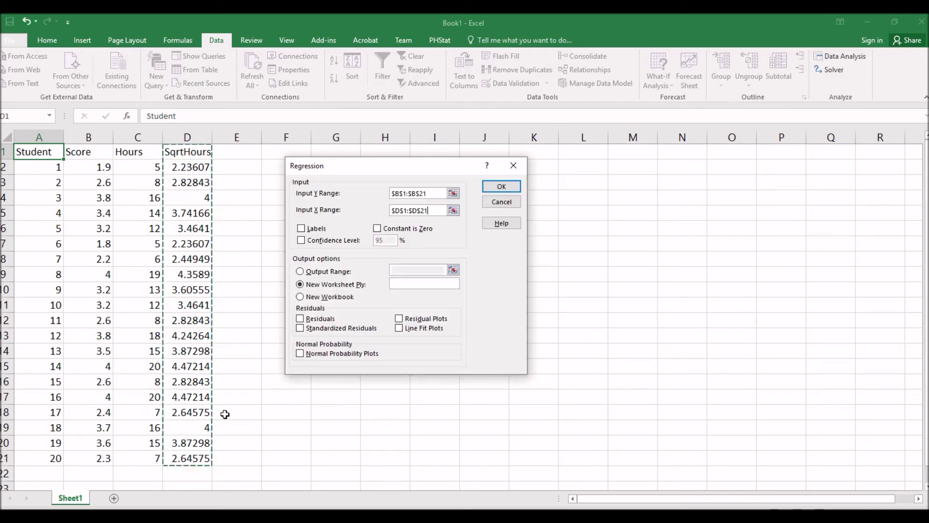
{"action": "left_click", "coordinate": [315, 233]}
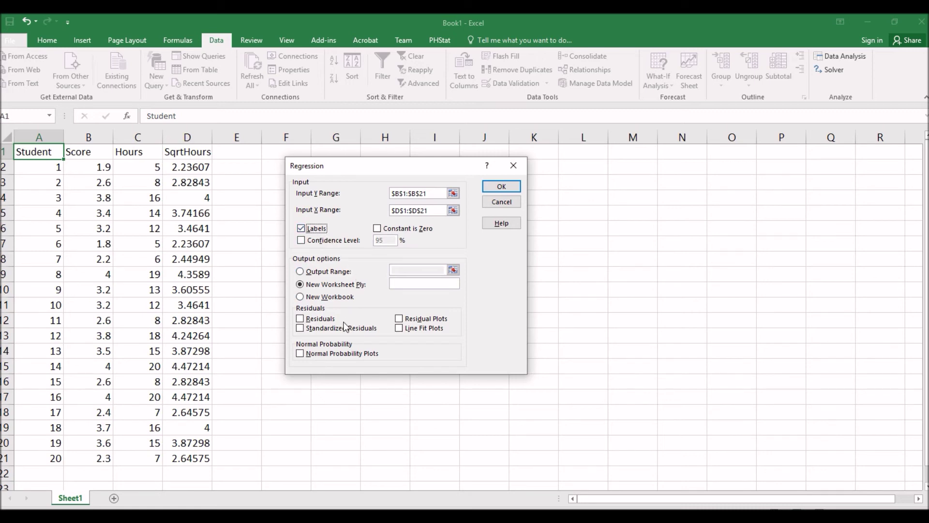
{"action": "left_click", "coordinate": [321, 321]}
{"action": "left_click", "coordinate": [398, 320]}
{"action": "left_click", "coordinate": [495, 189]}
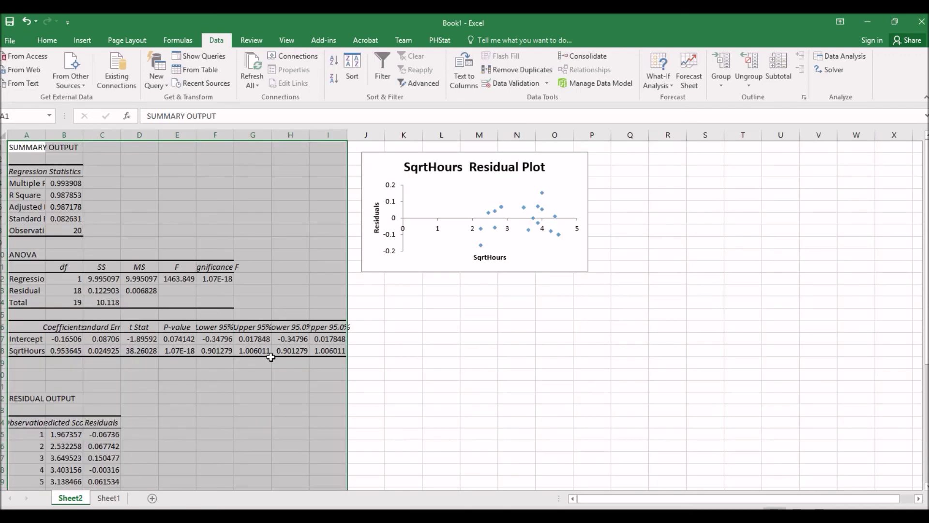
Step: Autofit columns I, C and E on Sheet2, then check the SqrtHours p-value and residual plot
{"action": "double_click", "coordinate": [347, 134]}
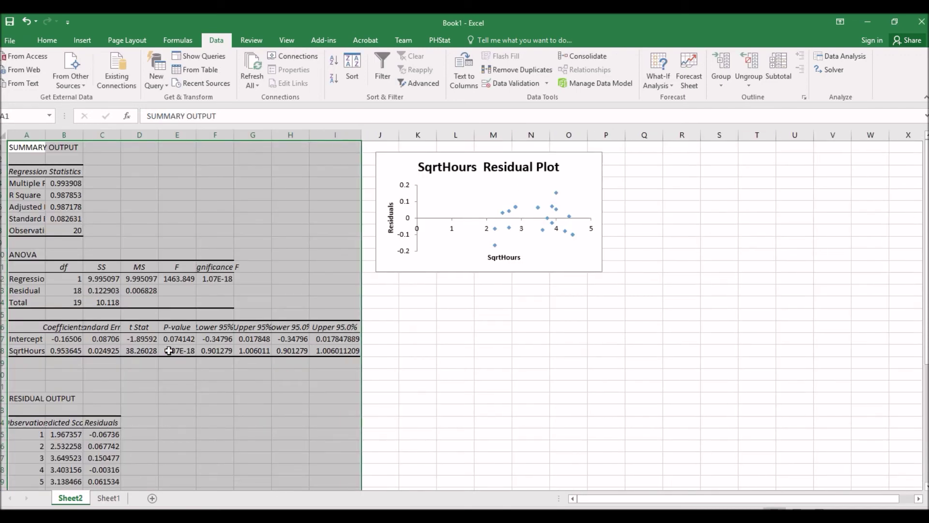
{"action": "double_click", "coordinate": [120, 135]}
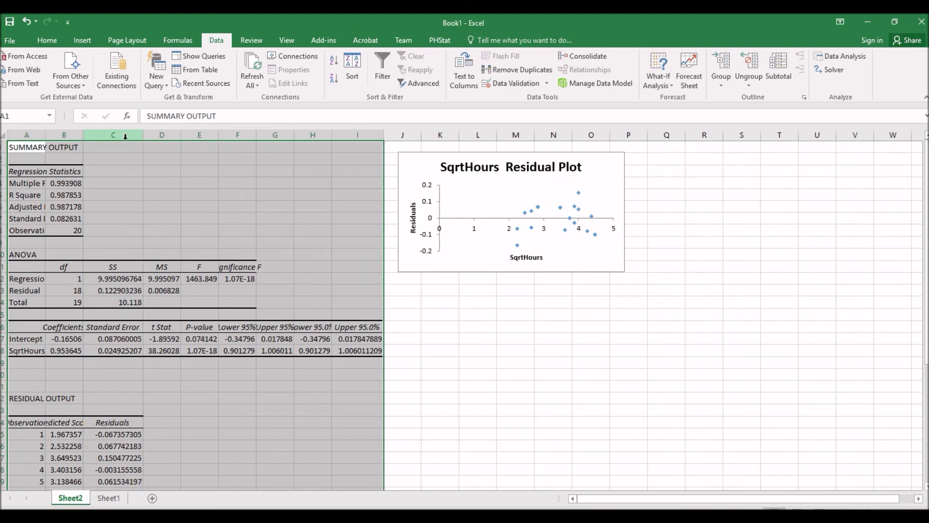
{"action": "double_click", "coordinate": [219, 134]}
{"action": "left_click", "coordinate": [192, 351]}
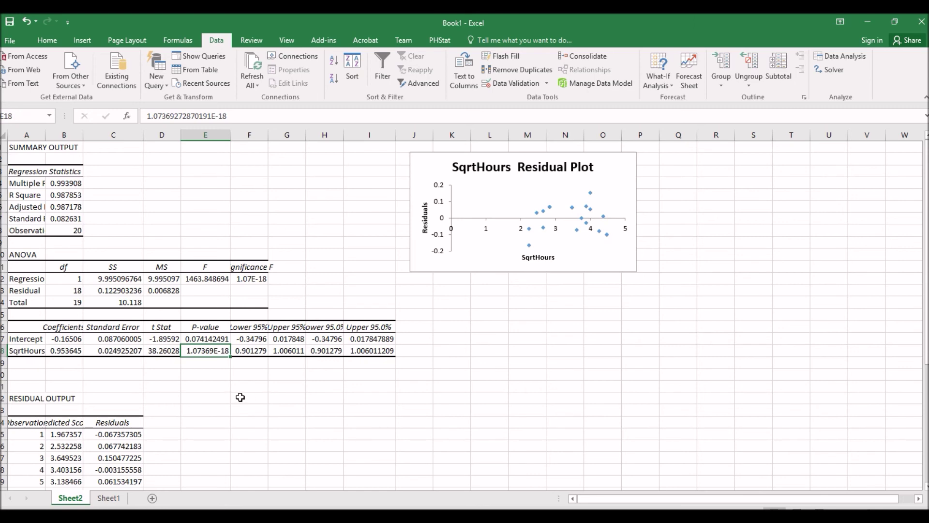
{"action": "left_click", "coordinate": [499, 233]}
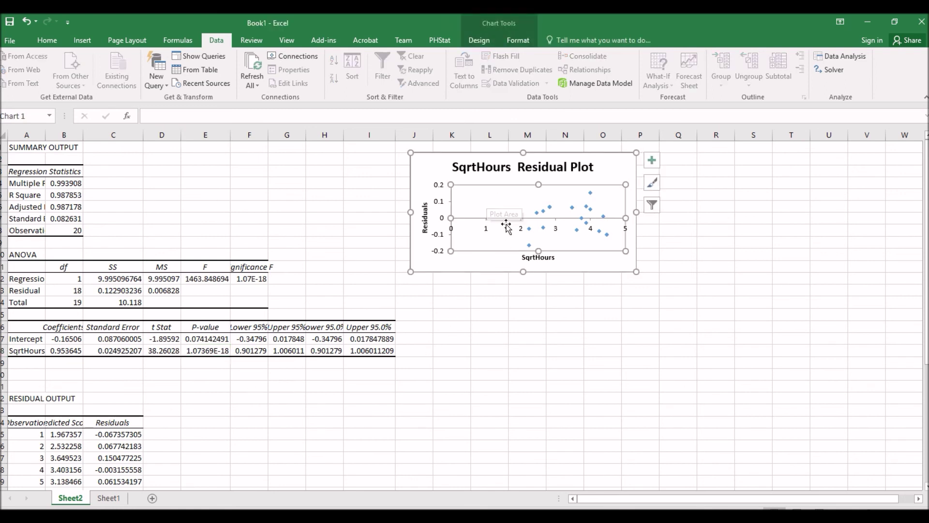